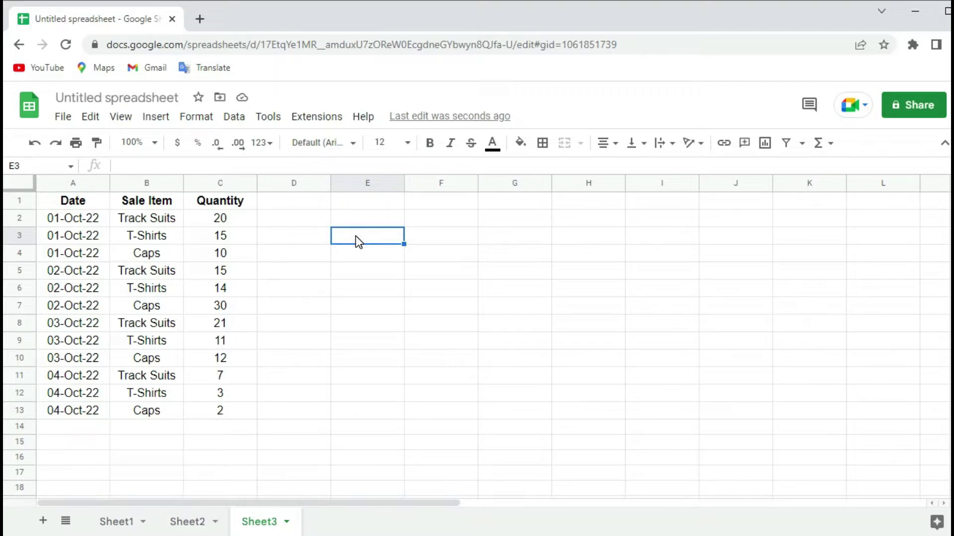
Enter the formula =sum(C2:C13) in cell E3 to total the Quantity column.
{"action": "type", "text": "="}
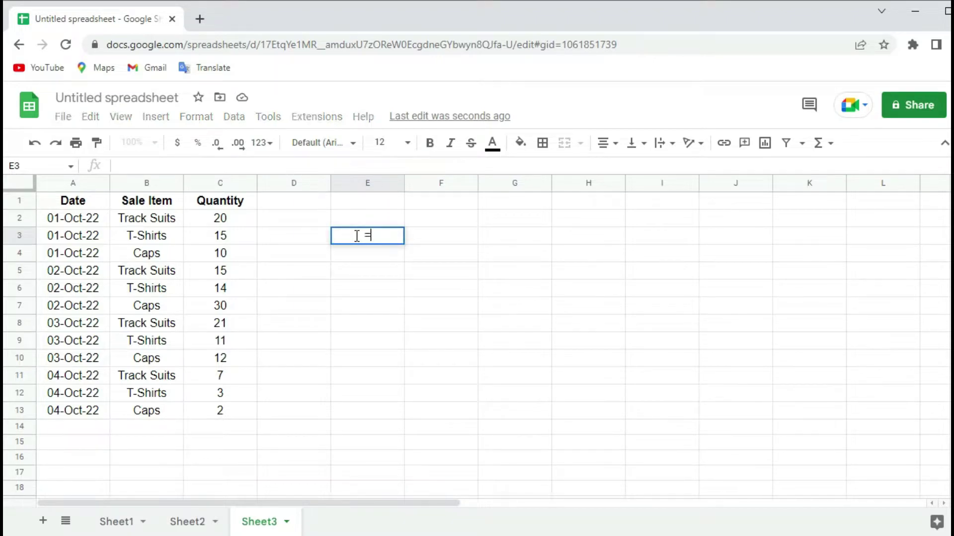
{"action": "type", "text": "sum("}
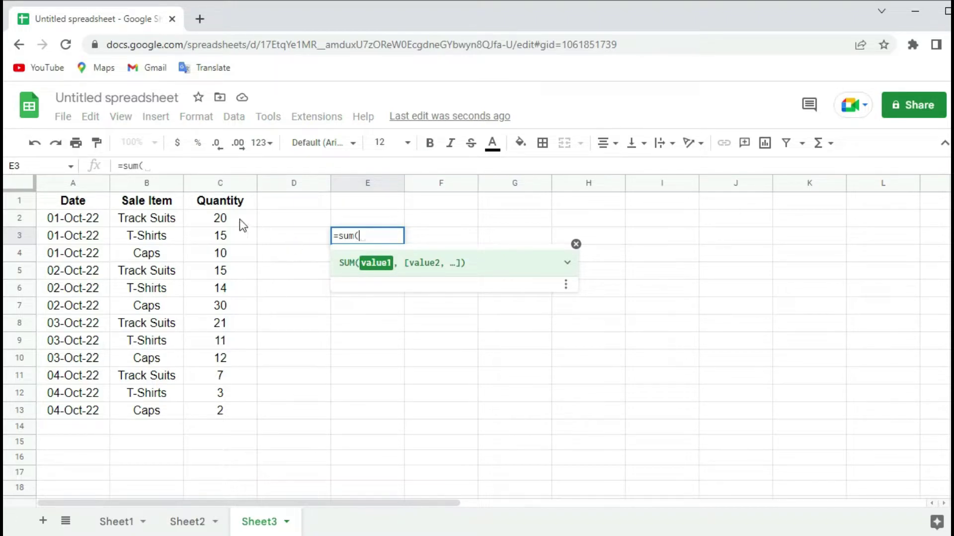
{"action": "left_click_drag", "start_coordinate": [238, 218], "coordinate": [240, 408]}
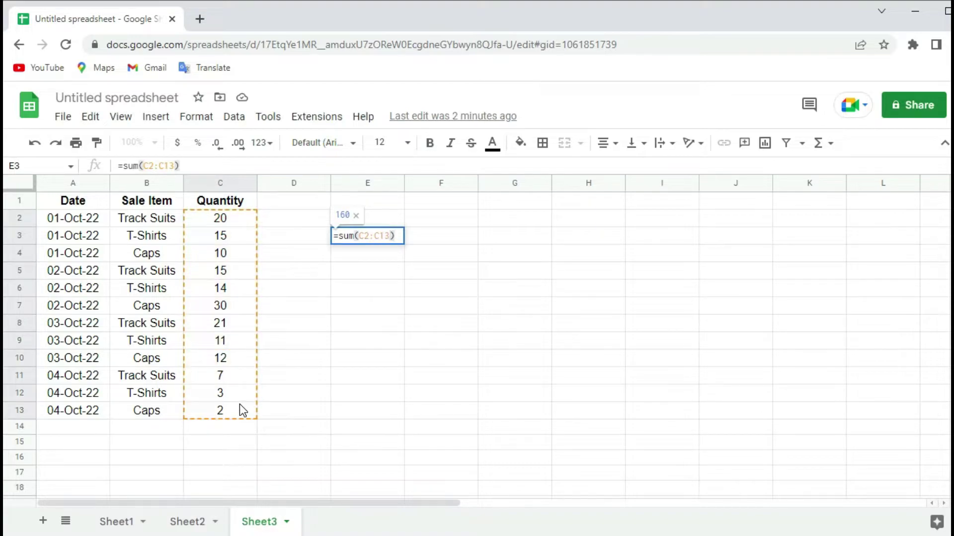
{"action": "key", "text": "Return"}
{"action": "key", "text": "Up"}
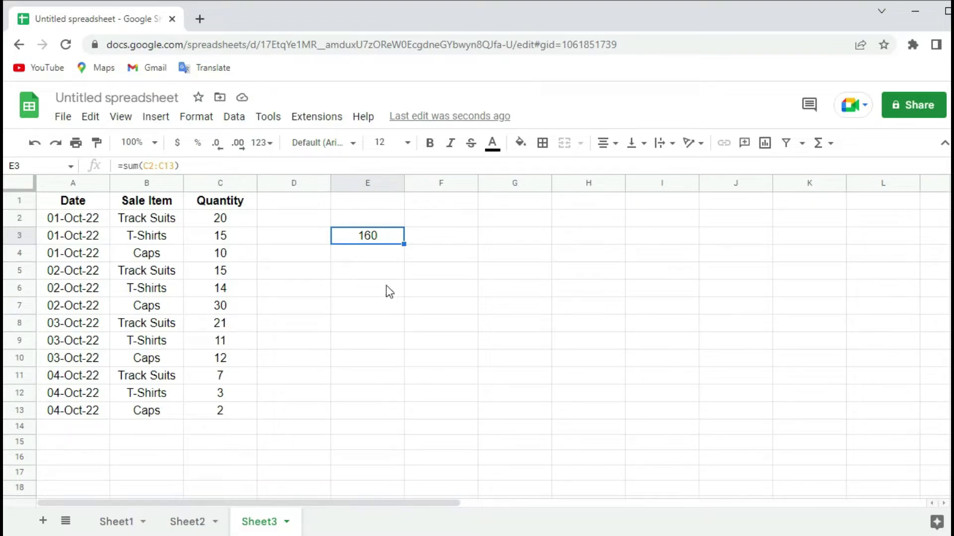
List the sale items Track Suit, T-Shirts and Caps in cells E5 to E7.
{"action": "left_click", "coordinate": [364, 270]}
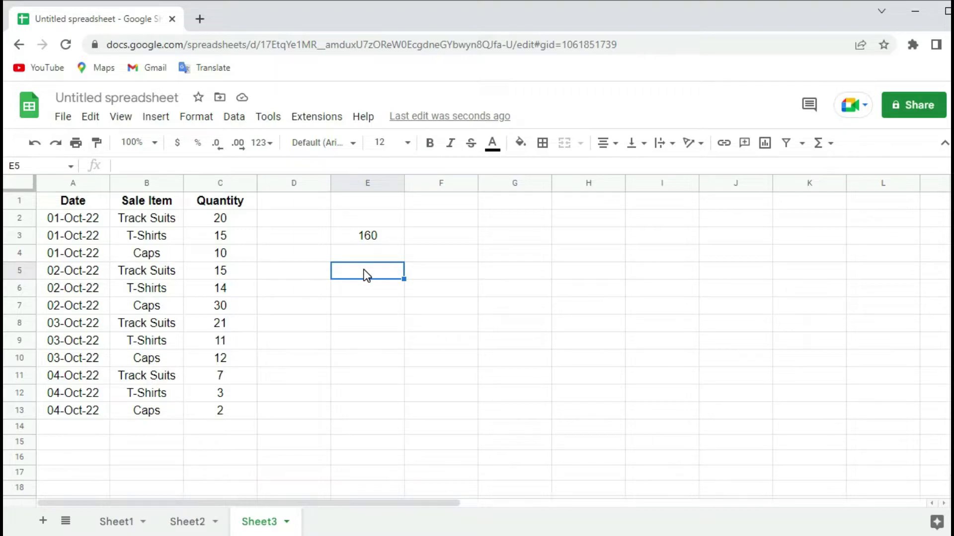
{"action": "key", "text": "Up"}
{"action": "key", "text": "Up"}
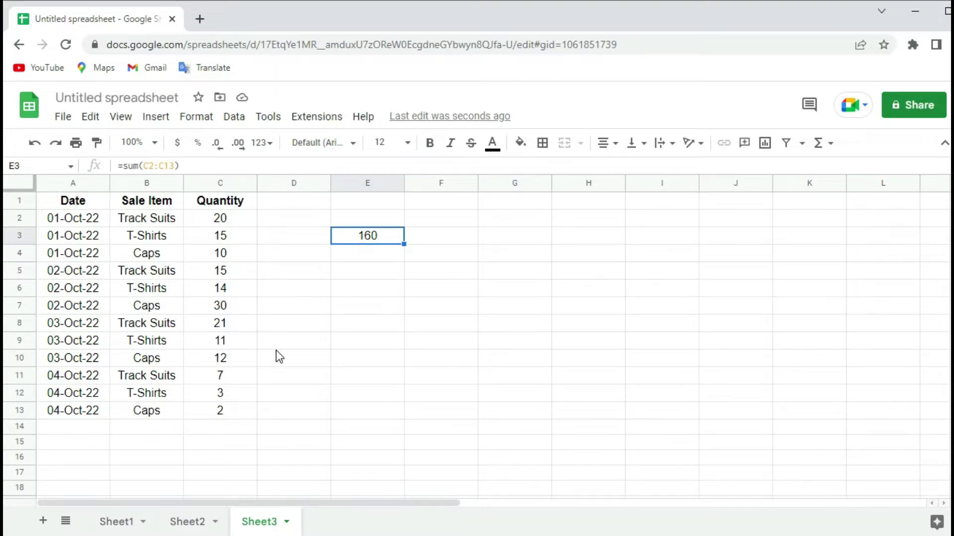
{"action": "left_click", "coordinate": [367, 271]}
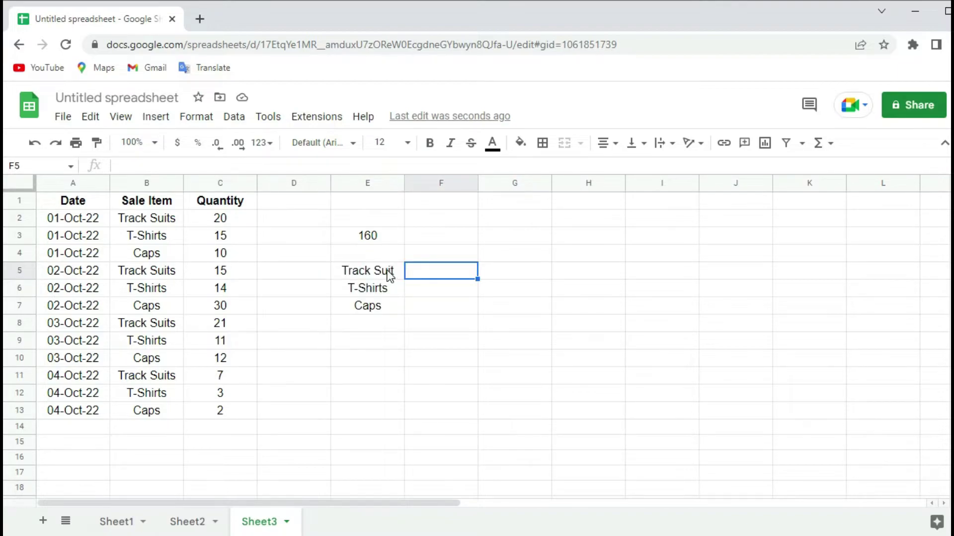
Begin a SUMIF formula in F5, beside the first item label, with B2:B13 as its range.
{"action": "left_click", "coordinate": [387, 271]}
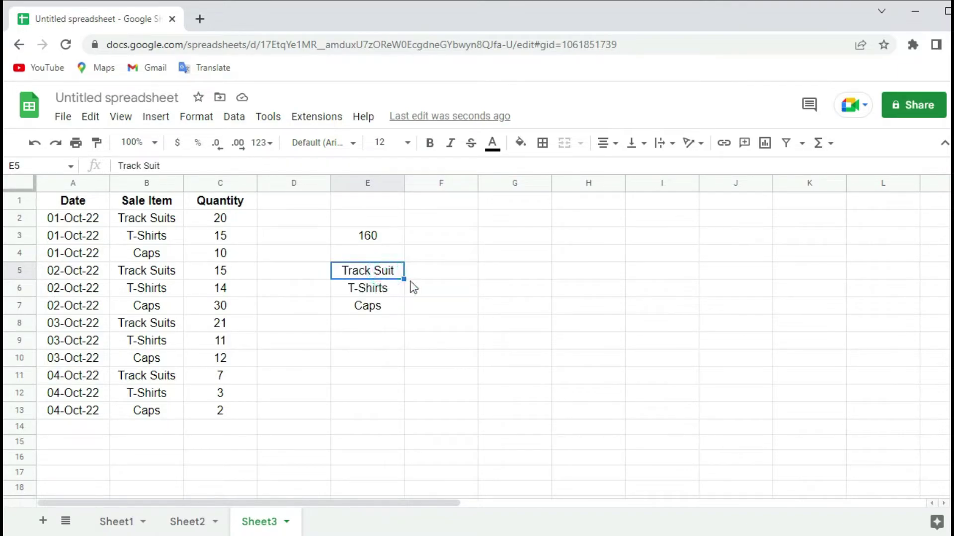
{"action": "left_click", "coordinate": [436, 273]}
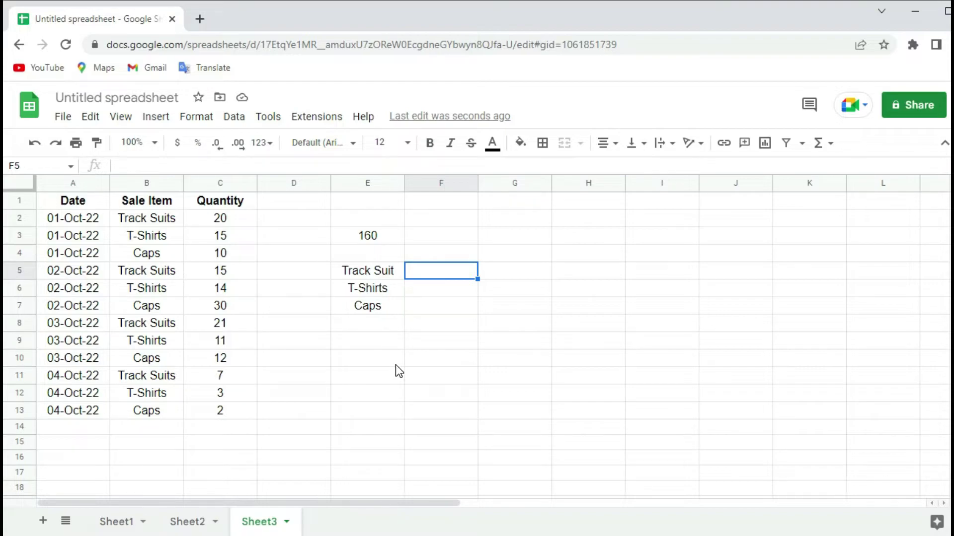
{"action": "type", "text": "=sumif"}
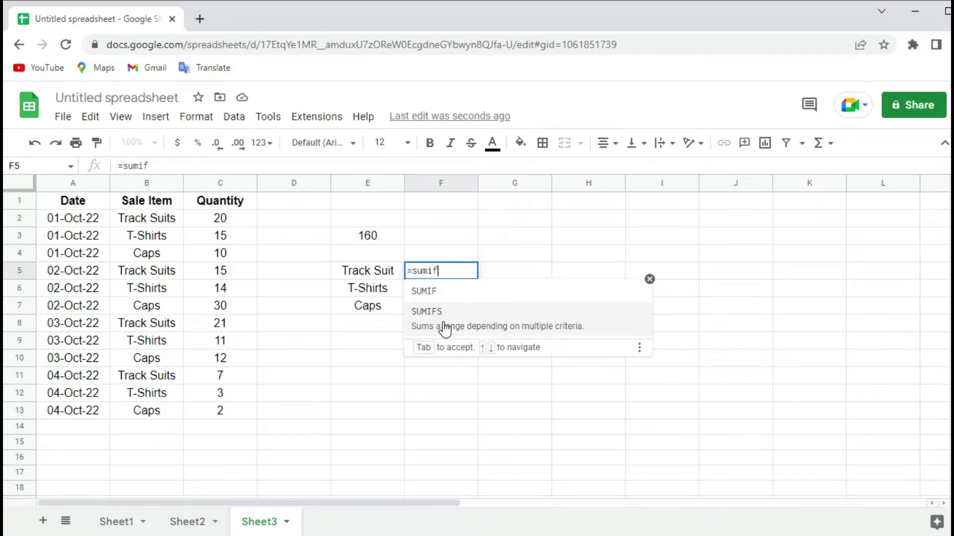
{"action": "type", "text": "("}
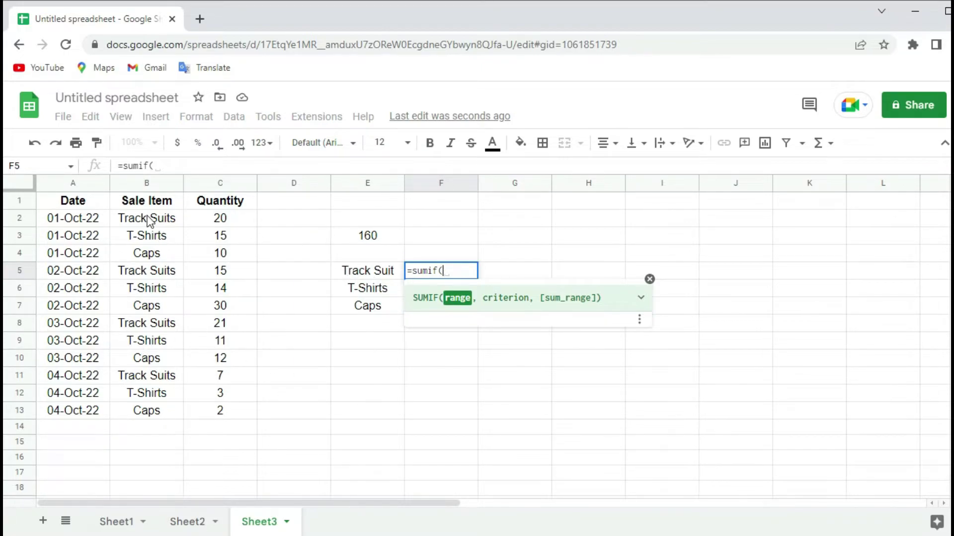
{"action": "left_click_drag", "start_coordinate": [148, 220], "coordinate": [156, 404]}
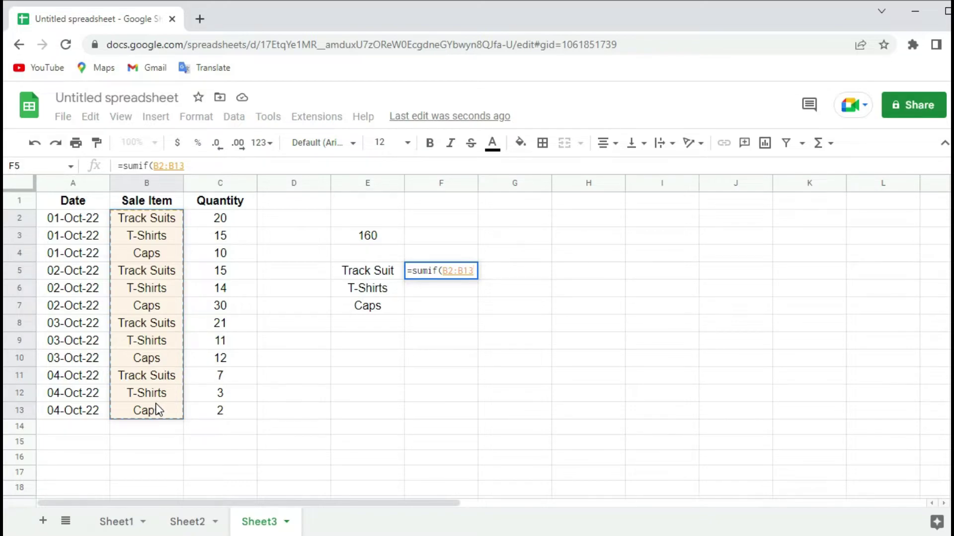
{"action": "type", "text": ","}
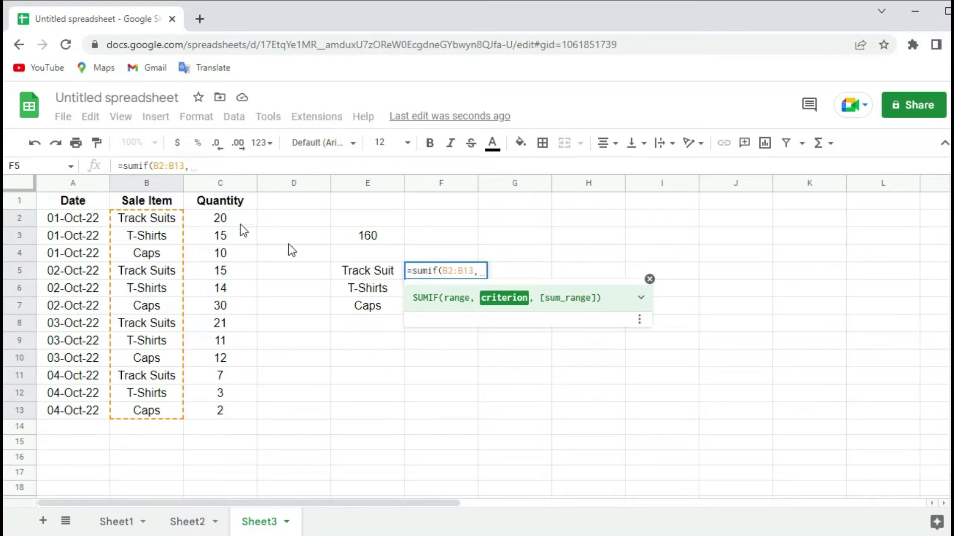
{"action": "left_click", "coordinate": [147, 220]}
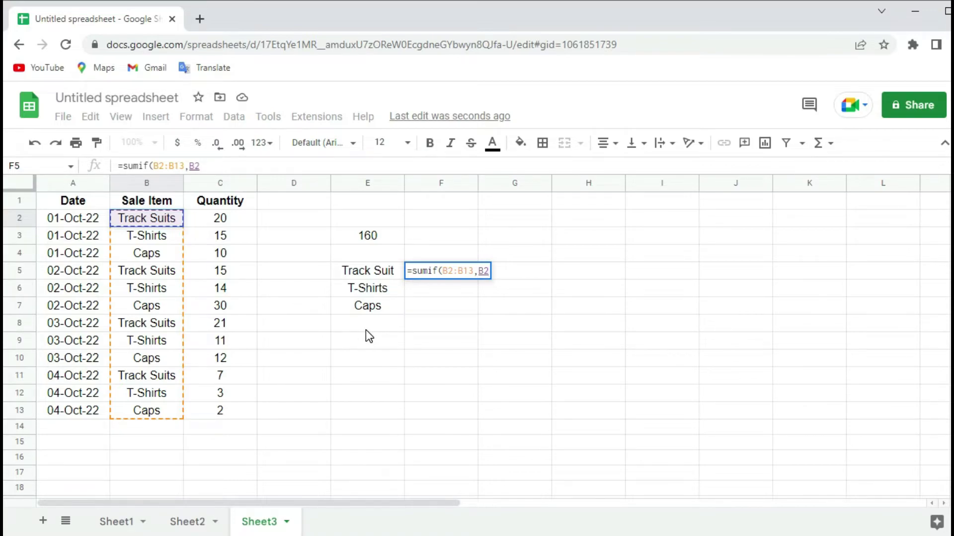
{"action": "key", "text": "BackSpace"}
{"action": "key", "text": "BackSpace"}
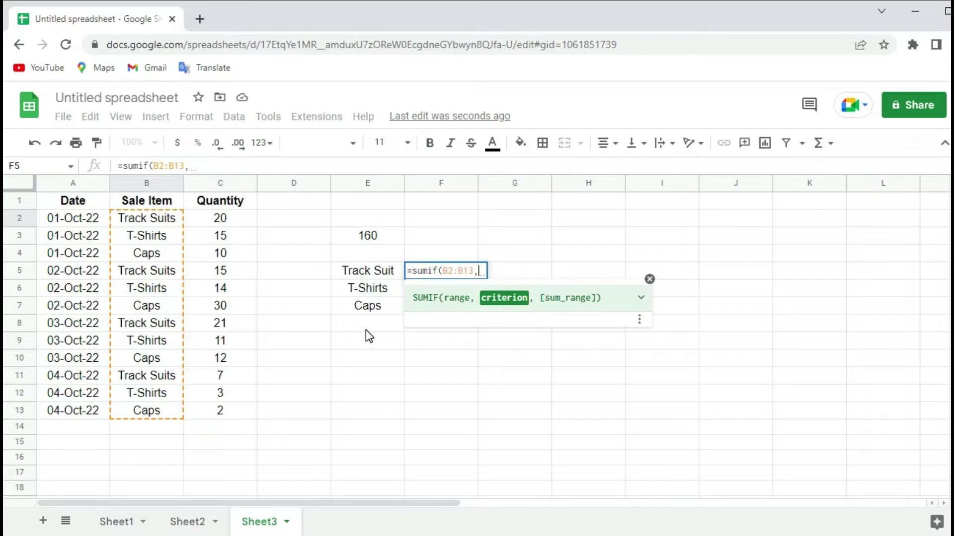
Complete the SUMIF formula in F5 with the criterion "Track Suits" and the sum range C2:C13.
{"action": "type", "text": "\""}
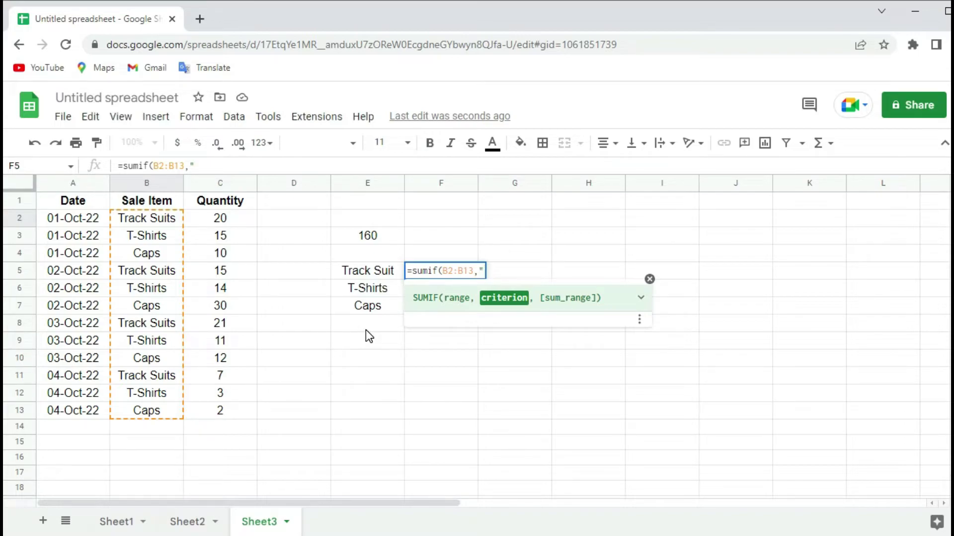
{"action": "type", "text": "Track "}
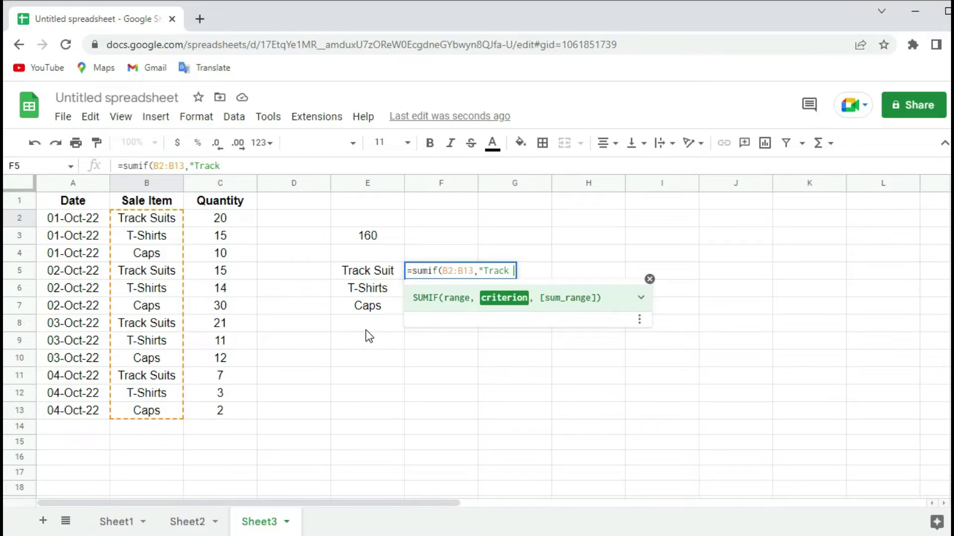
{"action": "type", "text": "Suits"}
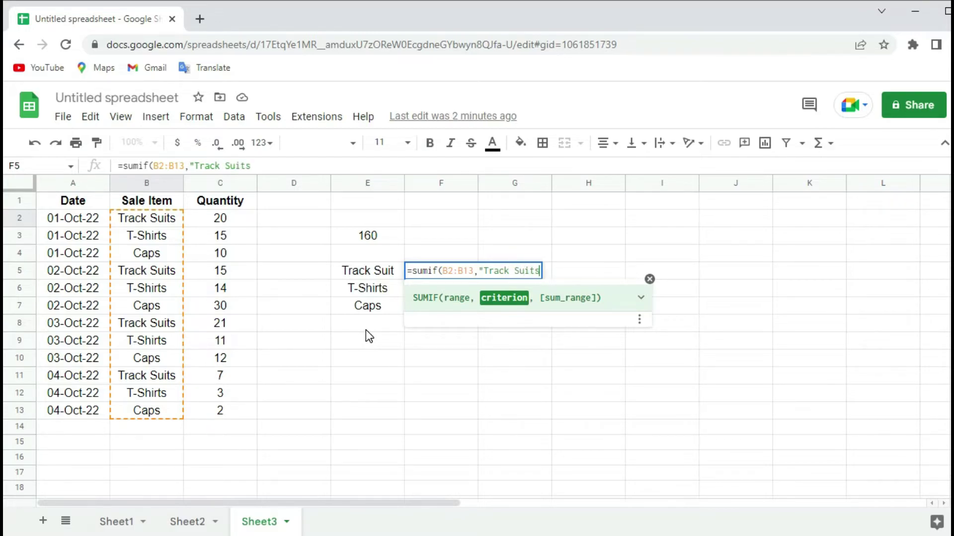
{"action": "type", "text": "\","}
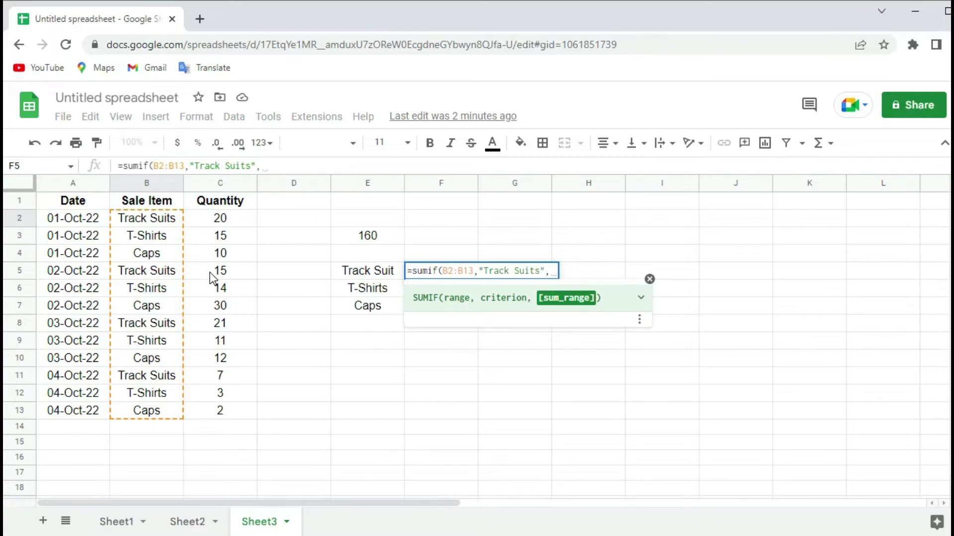
{"action": "left_click", "coordinate": [221, 220]}
{"action": "left_click_drag", "start_coordinate": [227, 305], "coordinate": [225, 406]}
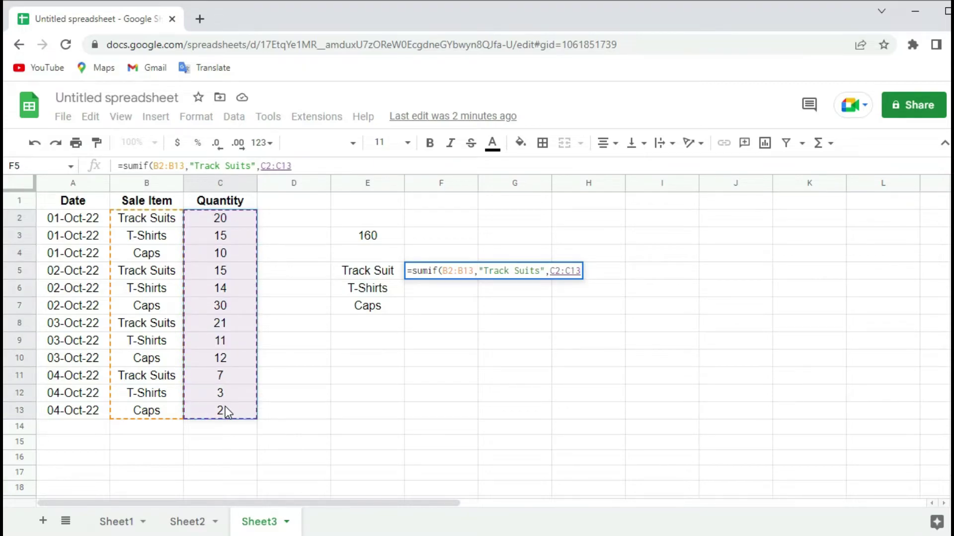
{"action": "type", "text": ")"}
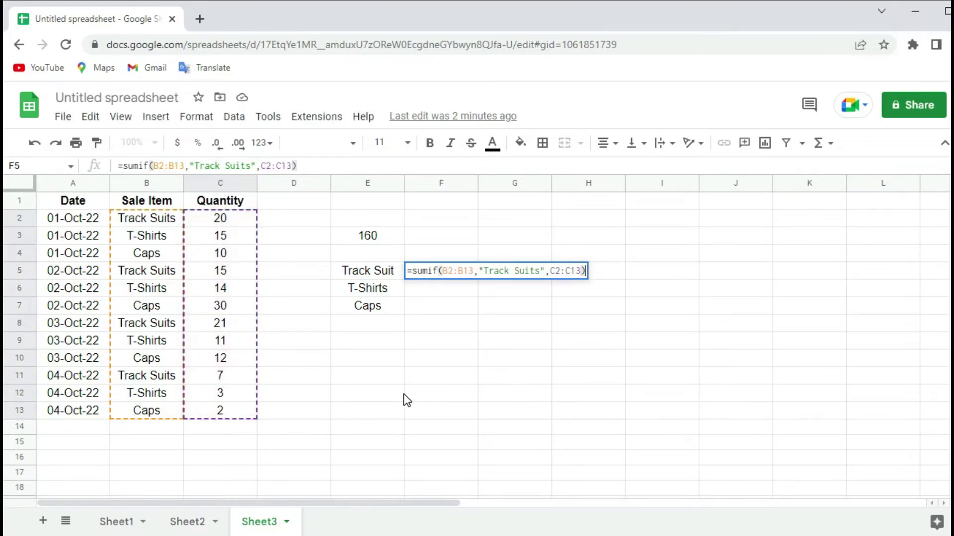
{"action": "key", "text": "ctrl+Return"}
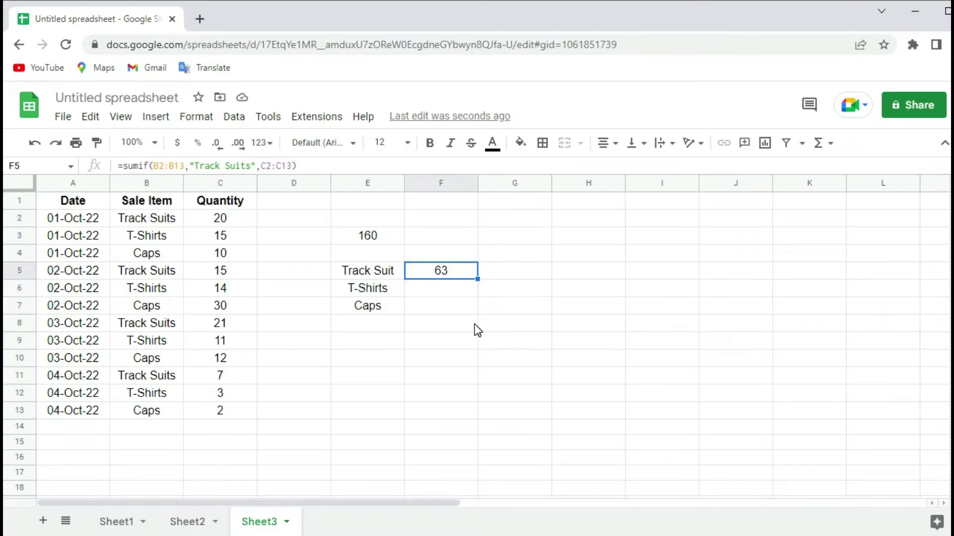
Check the individual Track Suits quantities in C2, C5, C8 and C11.
{"action": "left_click", "coordinate": [235, 216]}
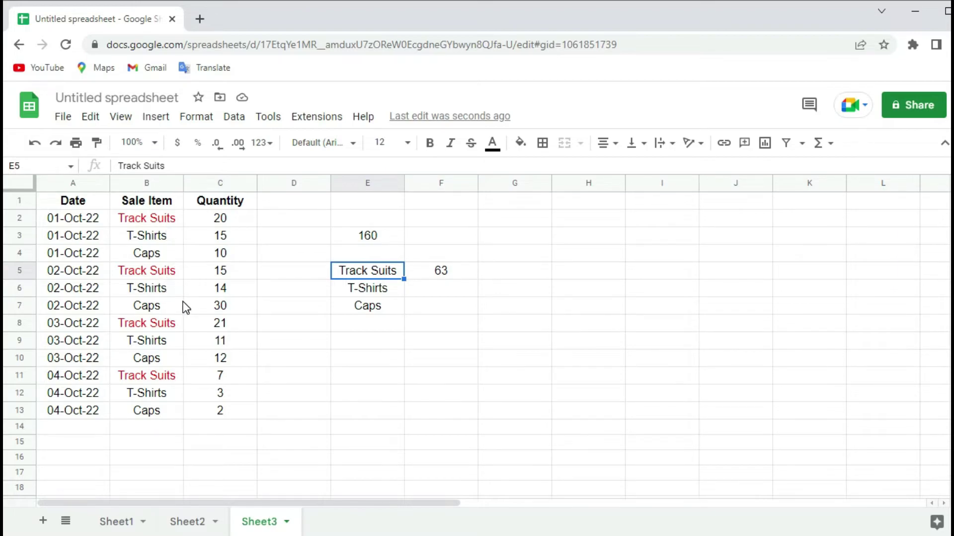
{"action": "left_click", "coordinate": [213, 219]}
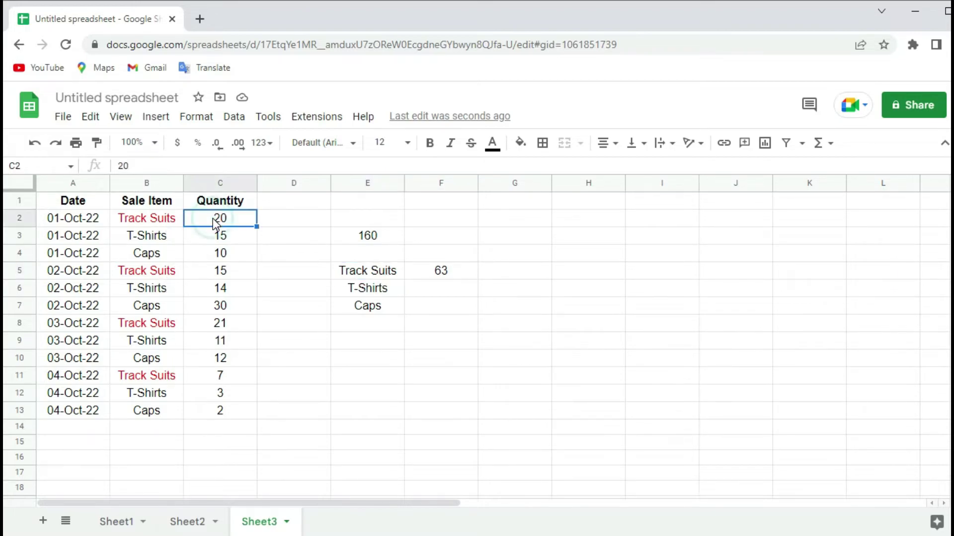
{"action": "left_click", "coordinate": [229, 272]}
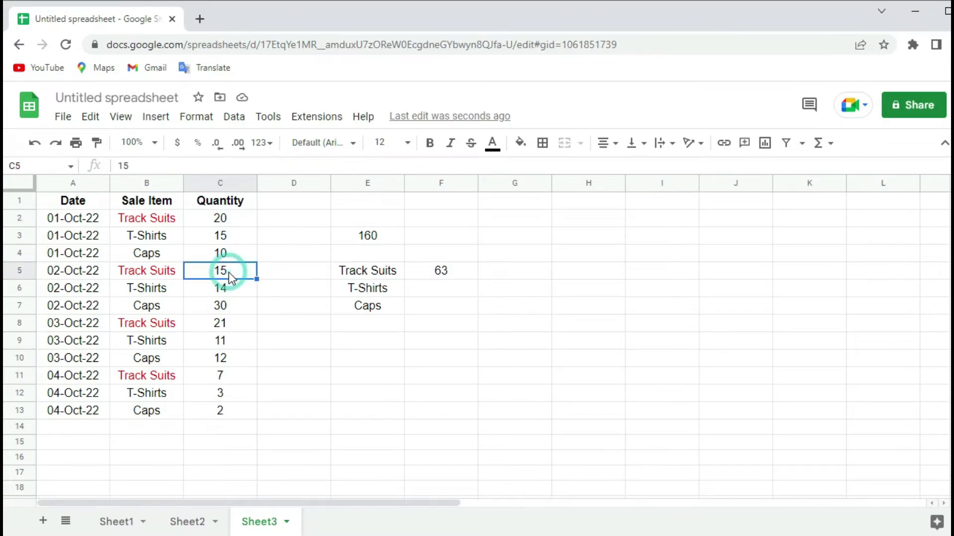
{"action": "left_click", "coordinate": [228, 327]}
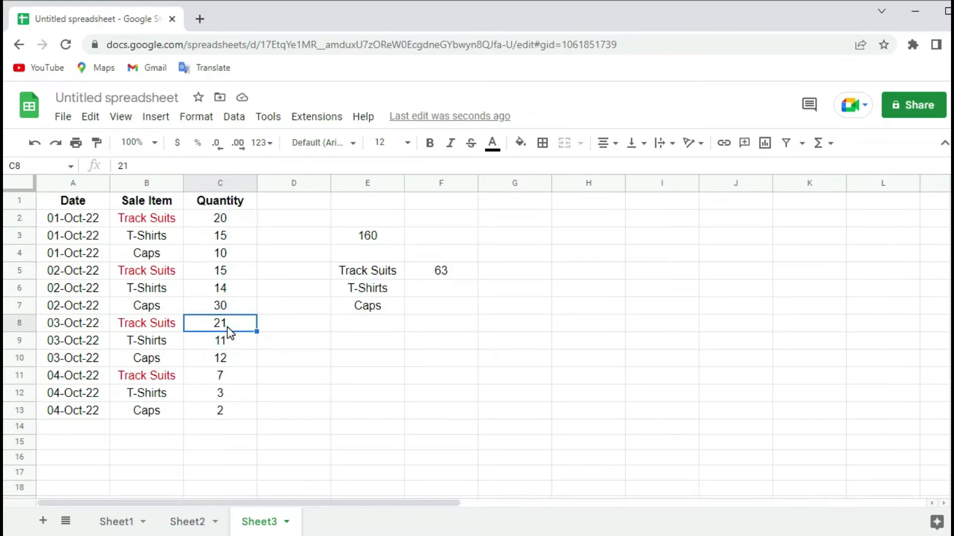
{"action": "left_click", "coordinate": [236, 371]}
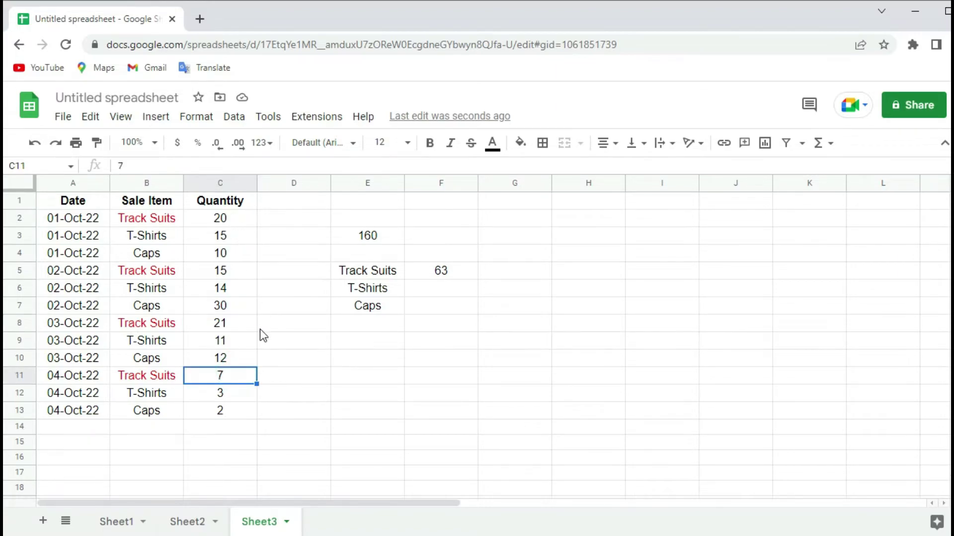
Replace the text criterion in F5's SUMIF formula with the cell reference E5.
{"action": "left_click", "coordinate": [447, 270]}
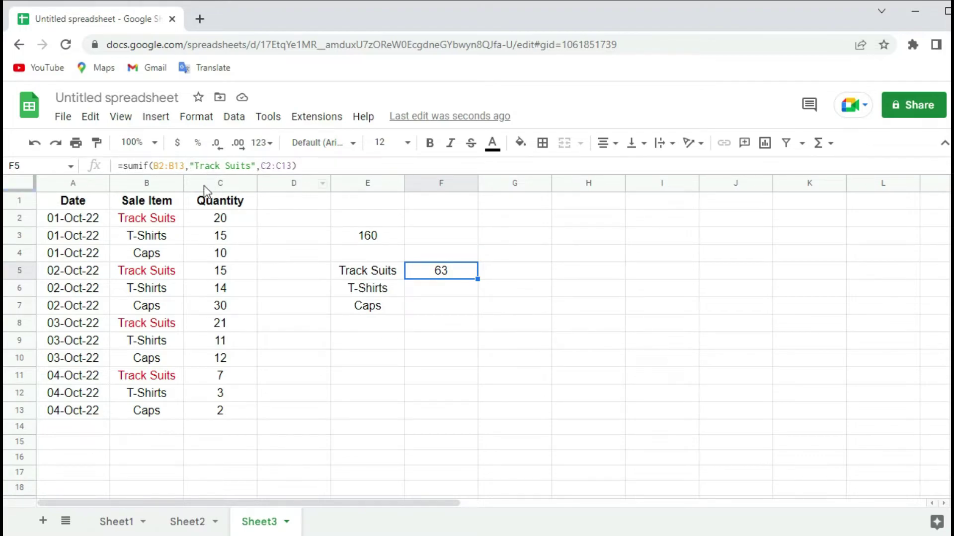
{"action": "left_click", "coordinate": [191, 165]}
{"action": "left_click_drag", "start_coordinate": [191, 166], "coordinate": [256, 165]}
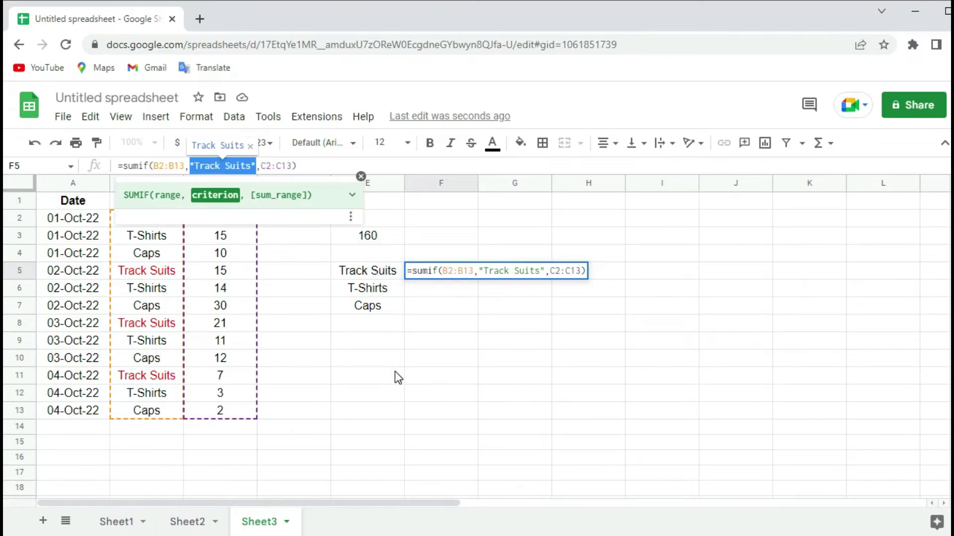
{"action": "type", "text": "E5"}
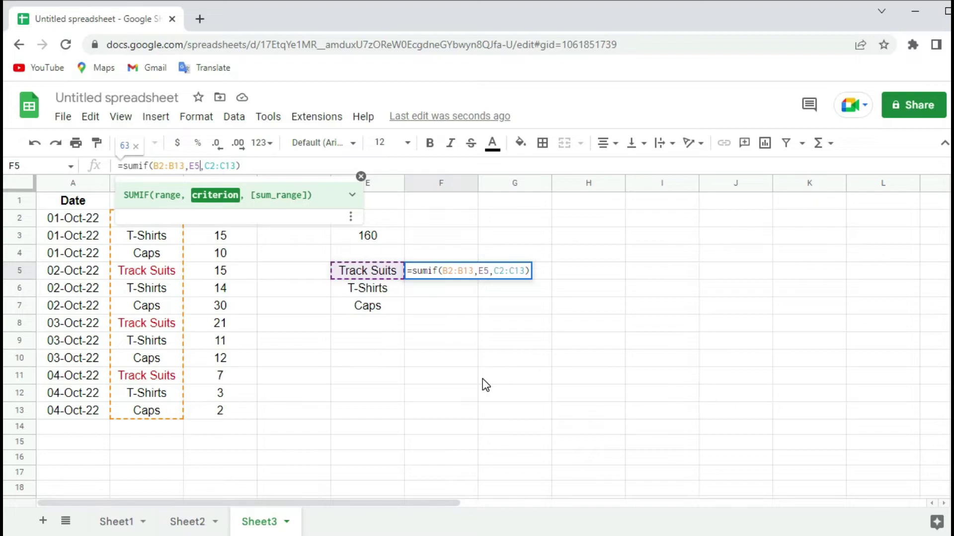
{"action": "key", "text": "Return"}
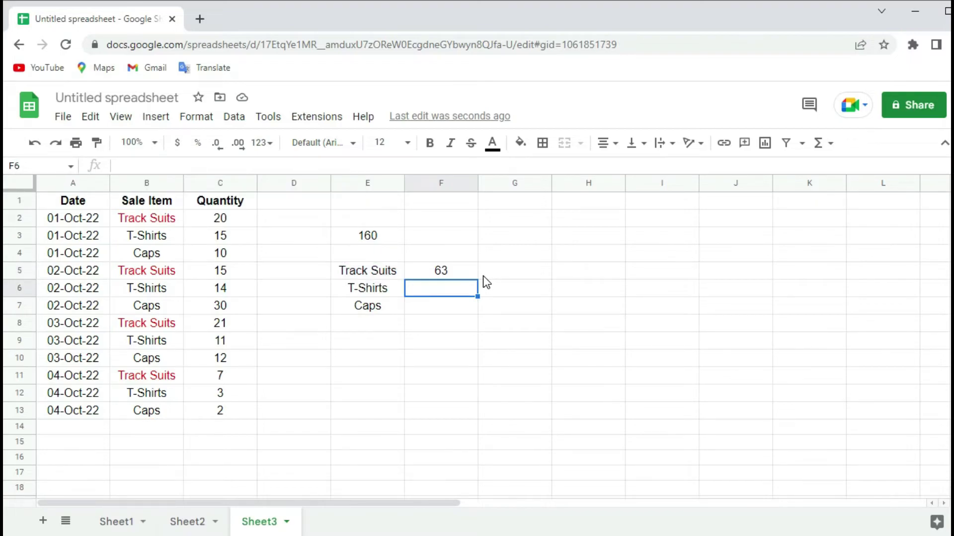
{"action": "left_click", "coordinate": [466, 273]}
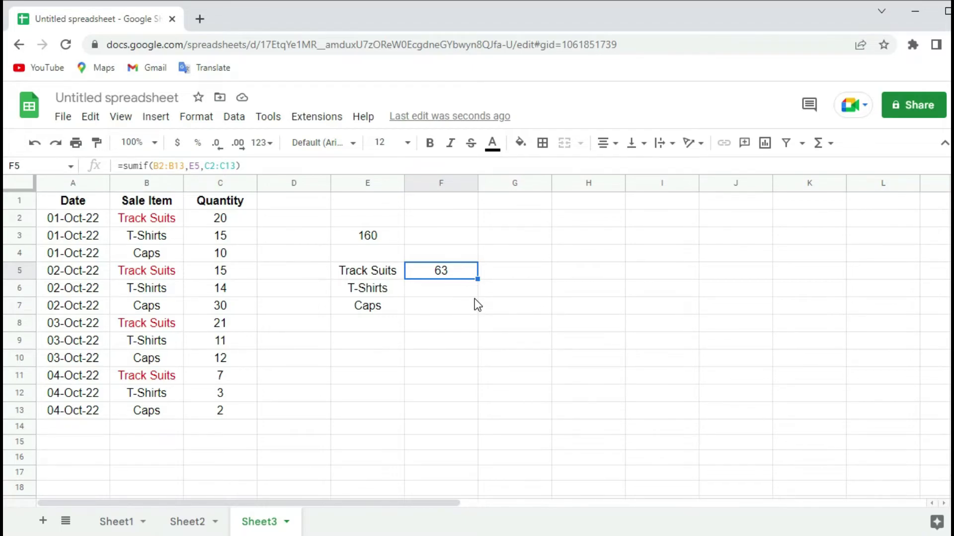
Enter a SUMIF formula in F6 with range B2:B13, criterion E6 and sum range C2:C13.
{"action": "left_click", "coordinate": [450, 293]}
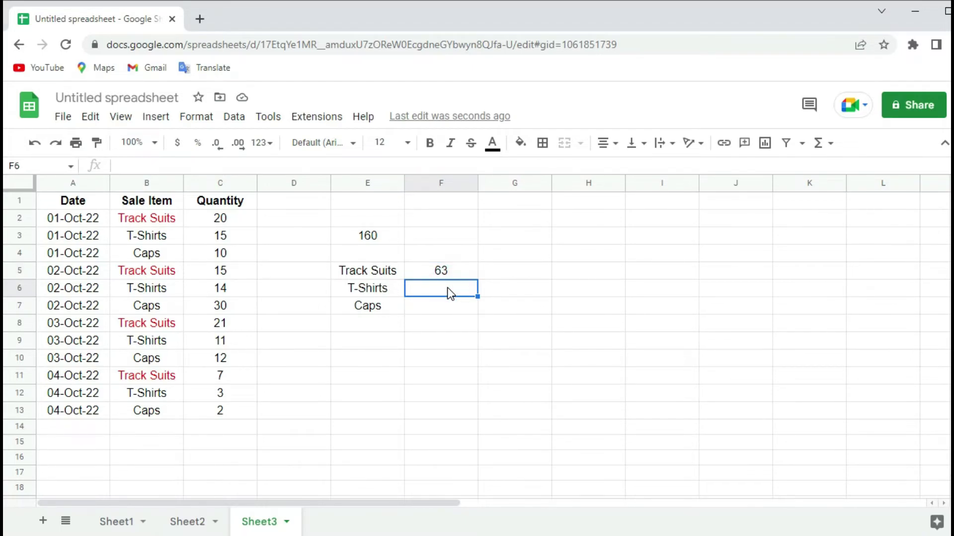
{"action": "type", "text": "=sumif("}
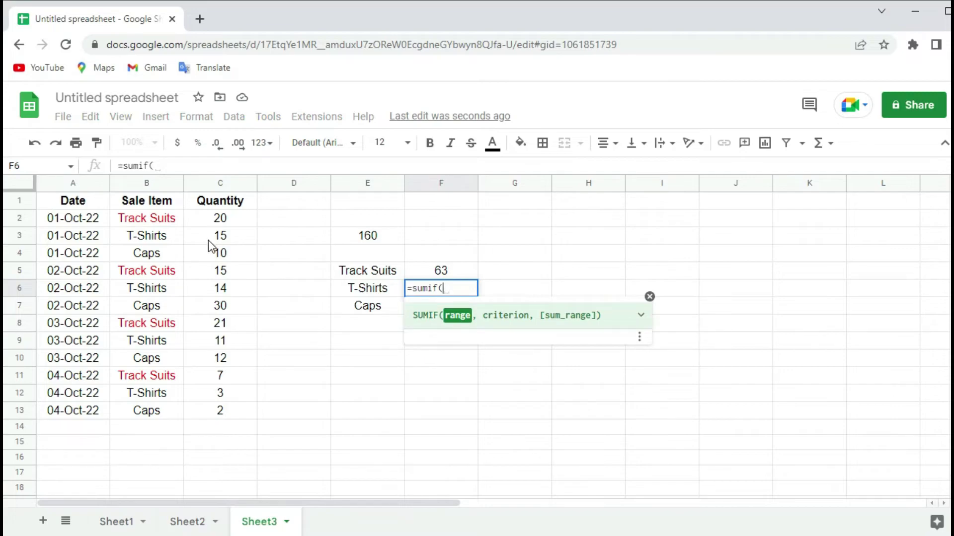
{"action": "left_click_drag", "start_coordinate": [149, 219], "coordinate": [145, 412]}
{"action": "type", "text": ","}
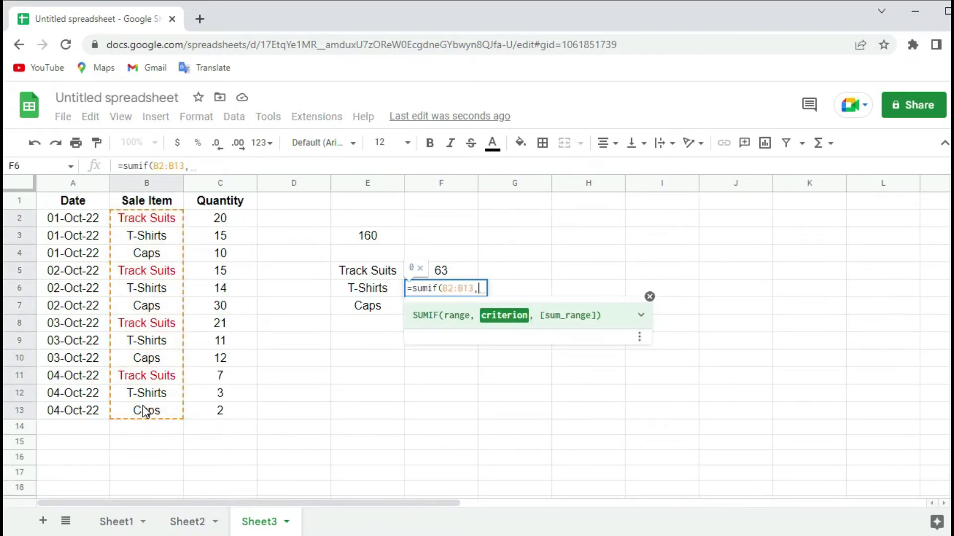
{"action": "left_click", "coordinate": [365, 288]}
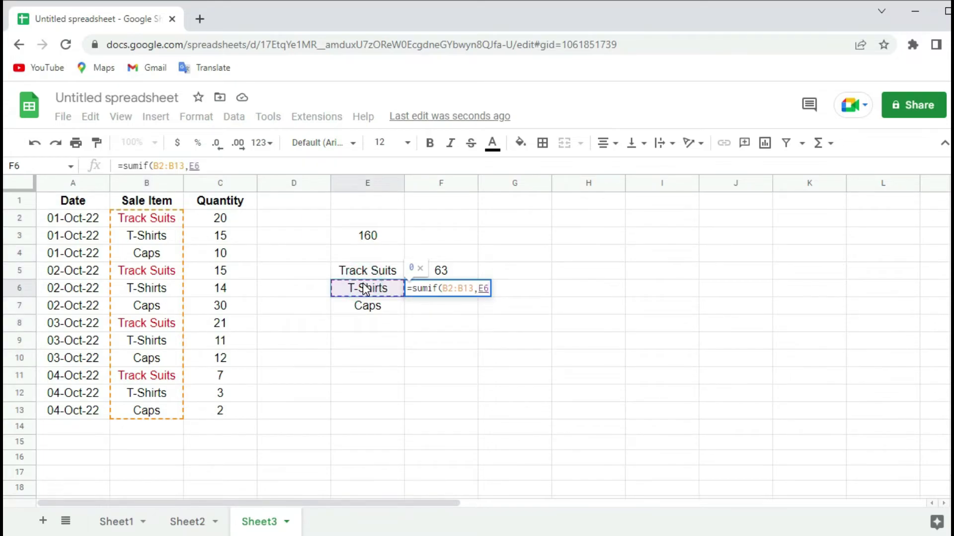
{"action": "type", "text": ","}
{"action": "left_click", "coordinate": [217, 218]}
{"action": "left_click_drag", "start_coordinate": [217, 221], "coordinate": [222, 414]}
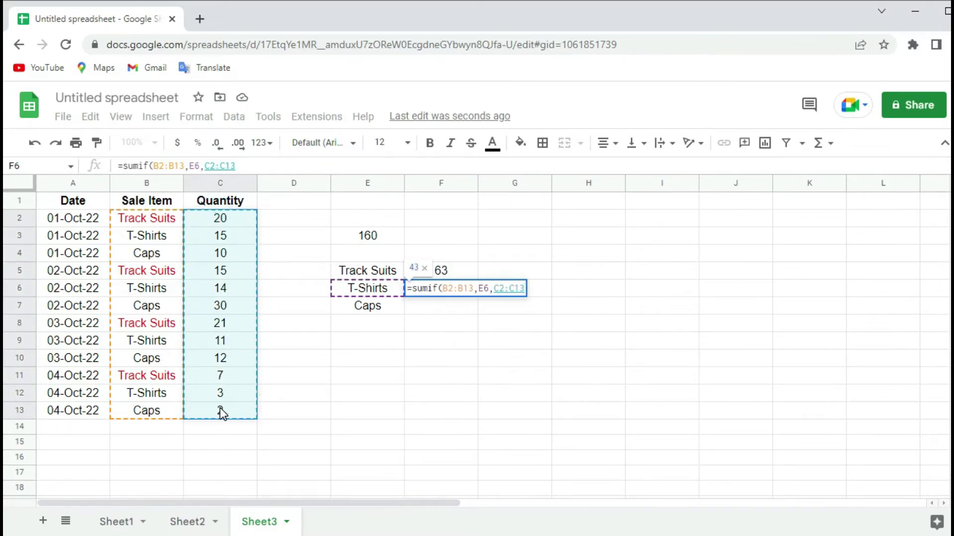
{"action": "key", "text": "Return"}
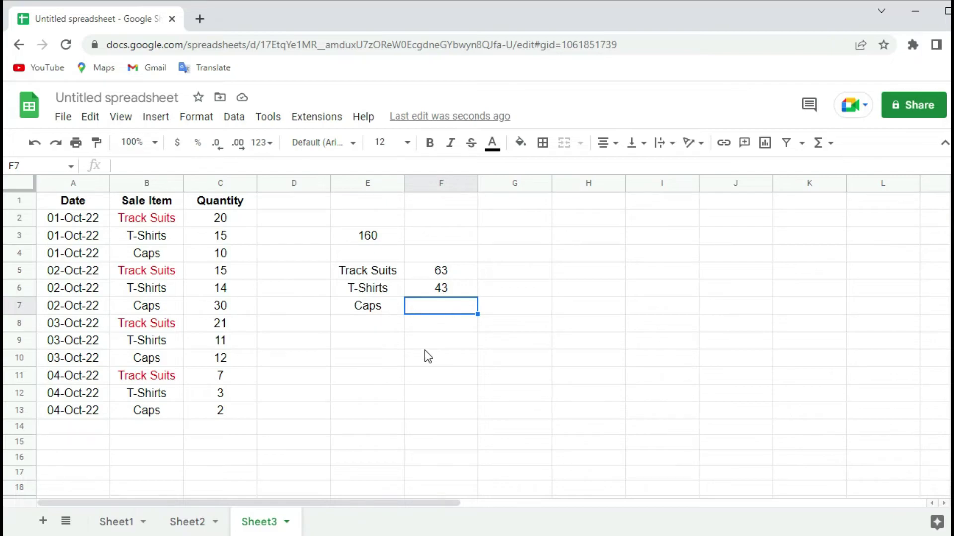
Begin a SUMIF formula in F7, beside the Caps label, with B2:B13 as its range.
{"action": "type", "text": "=su,if"}
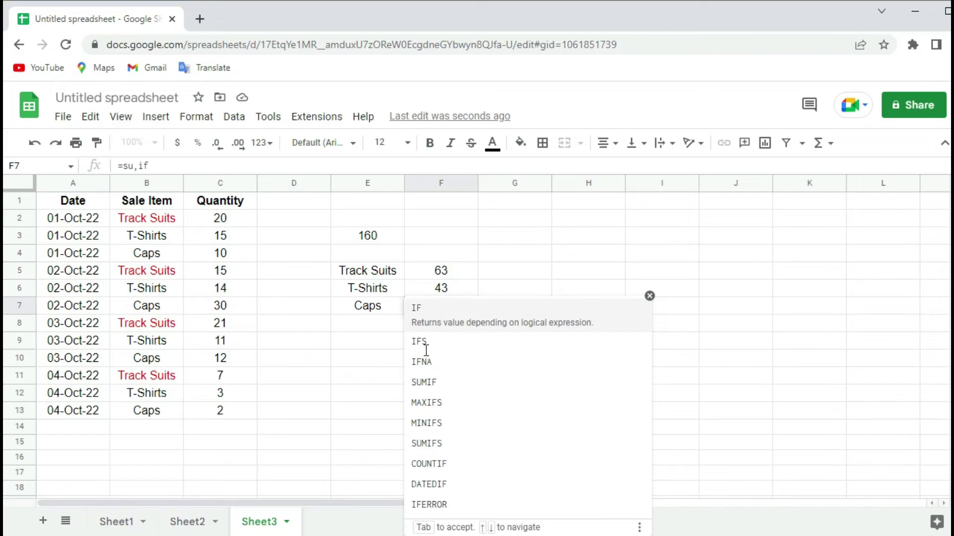
{"action": "type", "text": "("}
{"action": "key", "text": "BackSpace"}
{"action": "key", "text": "BackSpace"}
{"action": "key", "text": "BackSpace"}
{"action": "key", "text": "BackSpace"}
{"action": "key", "text": "BackSpace"}
{"action": "key", "text": "BackSpace"}
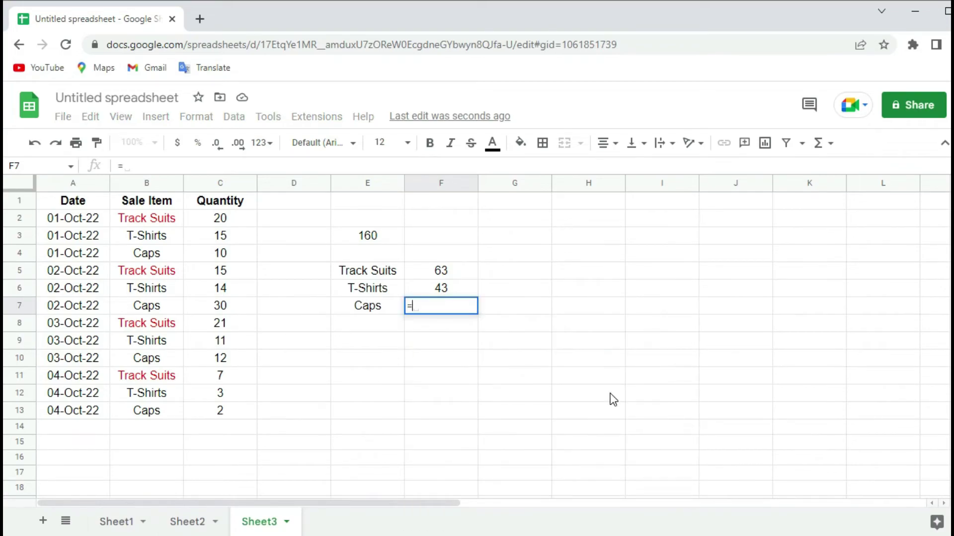
{"action": "type", "text": "sumif("}
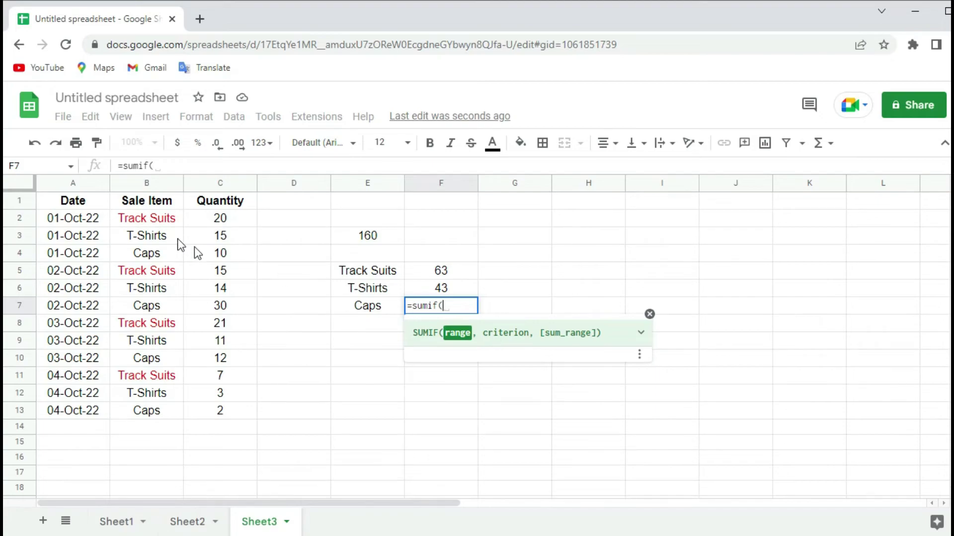
{"action": "left_click_drag", "start_coordinate": [168, 218], "coordinate": [163, 407]}
{"action": "type", "text": ","}
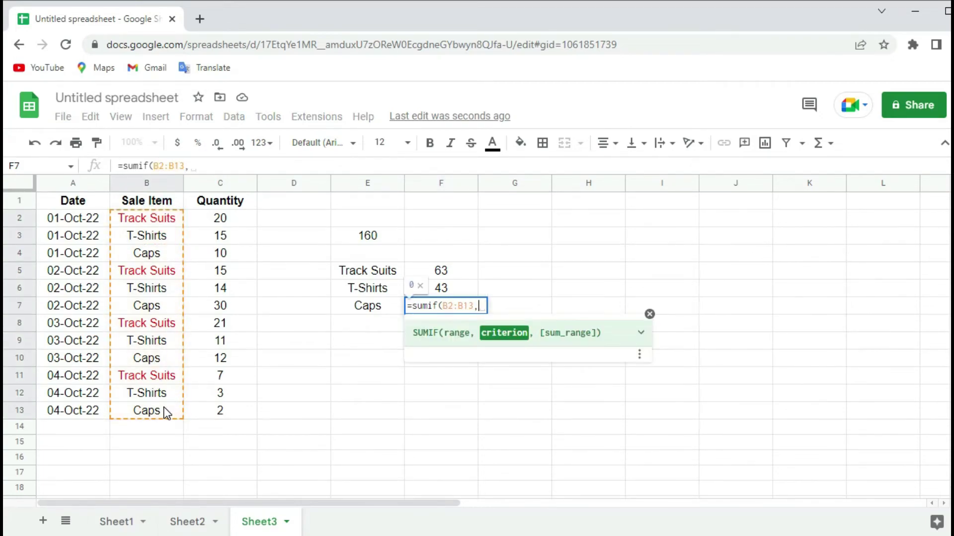
Complete the SUMIF formula in F7 with the criterion E7 and the sum range C2:C13.
{"action": "left_click", "coordinate": [363, 305]}
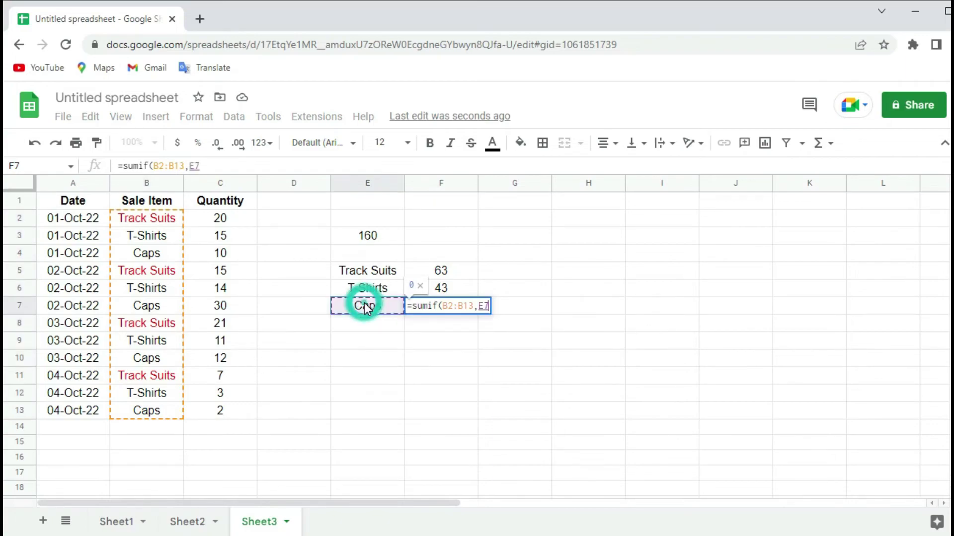
{"action": "type", "text": ","}
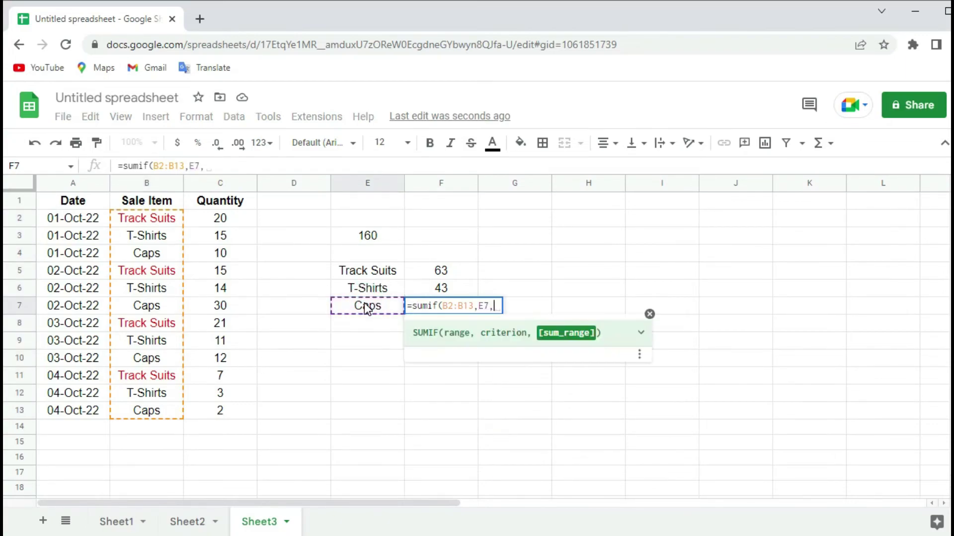
{"action": "left_click_drag", "start_coordinate": [237, 219], "coordinate": [238, 417]}
{"action": "type", "text": ")"}
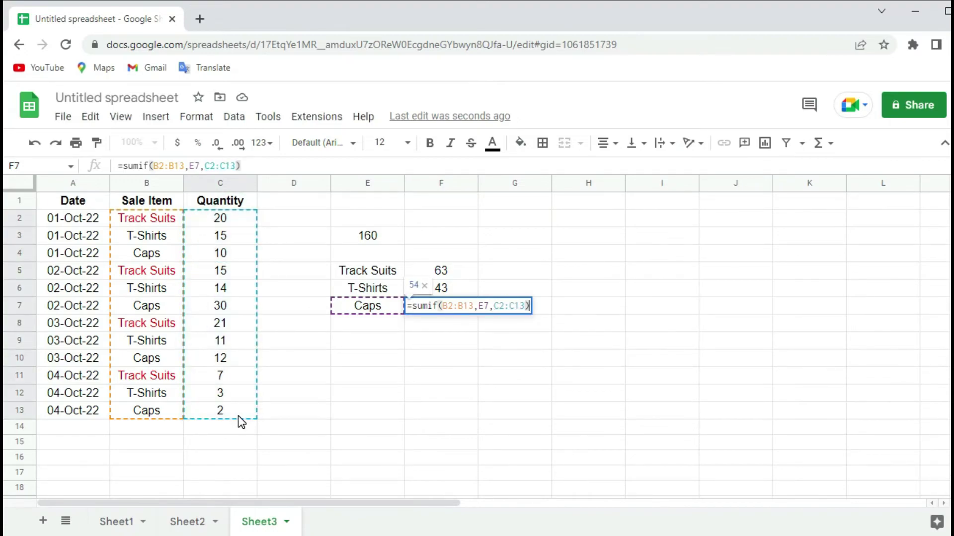
{"action": "key", "text": "Return"}
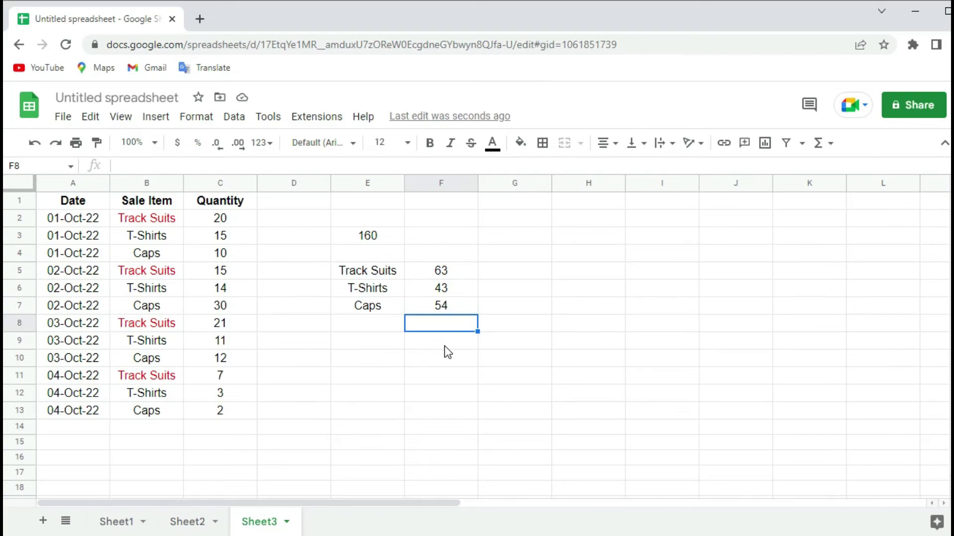
Total the three item quantities F5:F7 with a SUM formula in F8.
{"action": "type", "text": "=sum"}
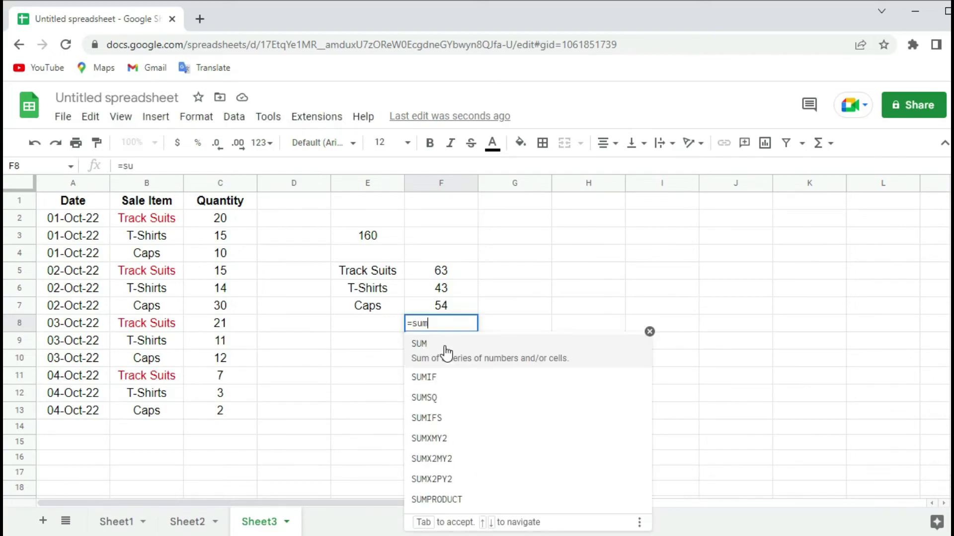
{"action": "type", "text": "("}
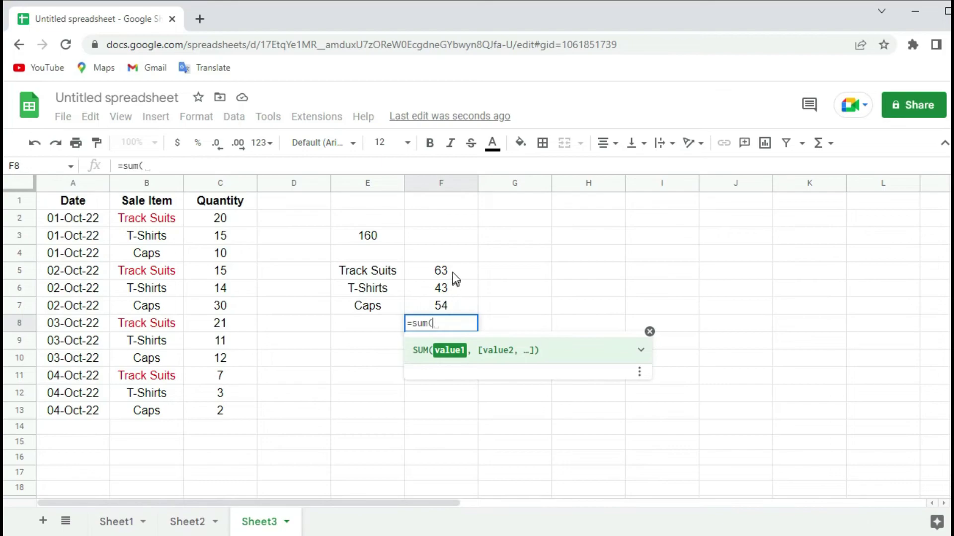
{"action": "left_click_drag", "start_coordinate": [453, 277], "coordinate": [457, 308]}
{"action": "type", "text": ")"}
{"action": "key", "text": "Return"}
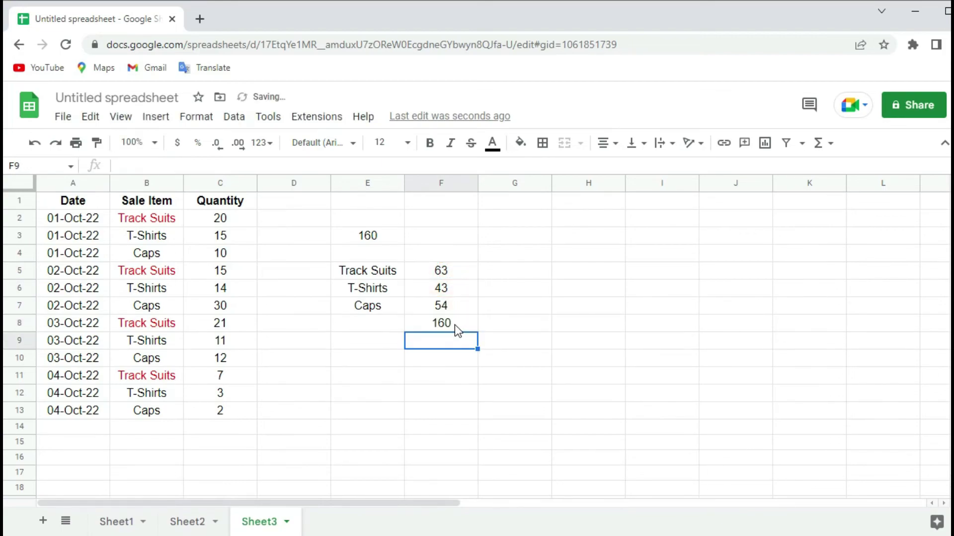
Compare the item total in F8 with the overall quantity total in E3 and review F5's SUMIF formula.
{"action": "left_click", "coordinate": [454, 323]}
{"action": "left_click", "coordinate": [378, 234]}
{"action": "left_click", "coordinate": [441, 323]}
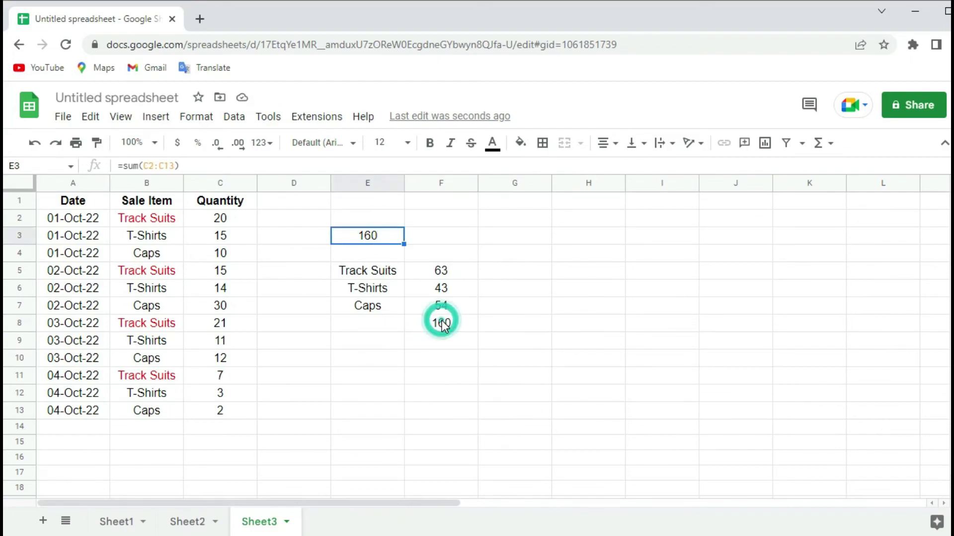
{"action": "left_click", "coordinate": [448, 271]}
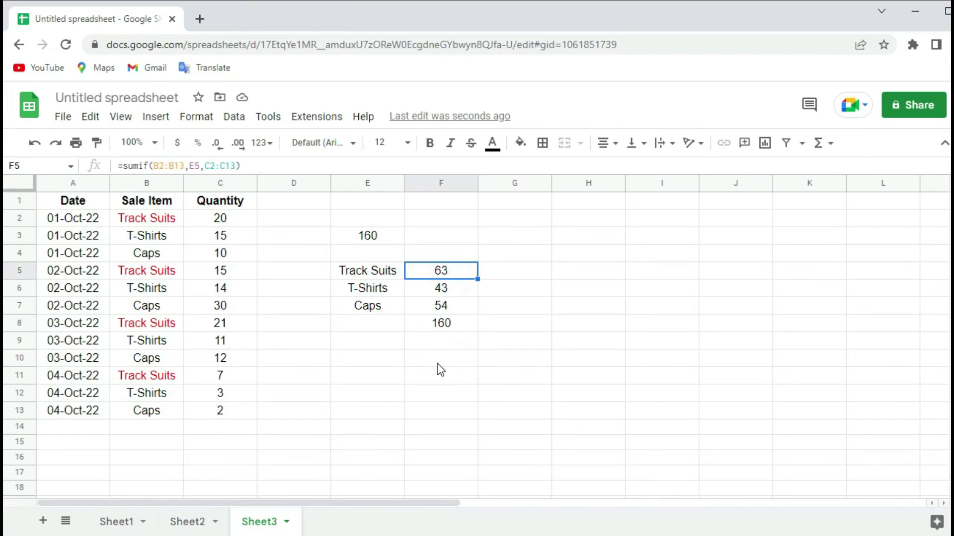